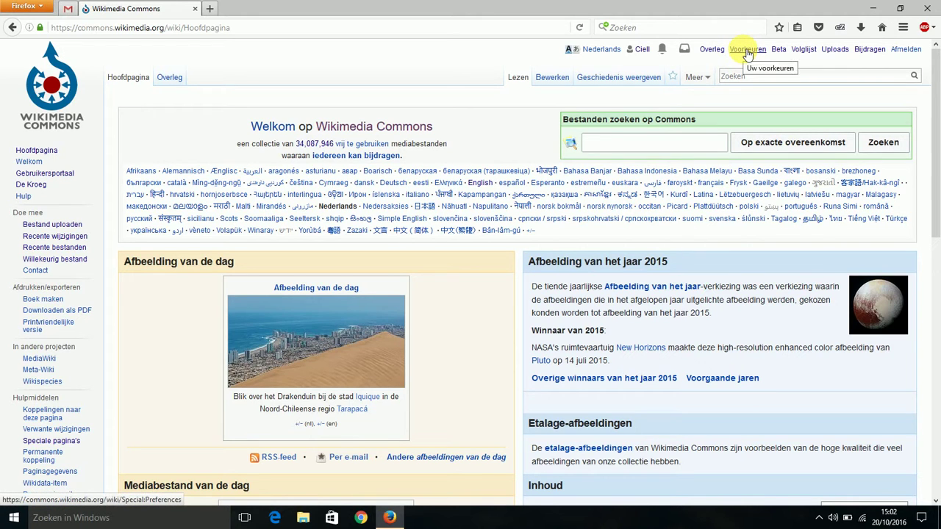
Open the account preferences and look through the available interface languages without changing the selection.
{"action": "left_click", "coordinate": [748, 49]}
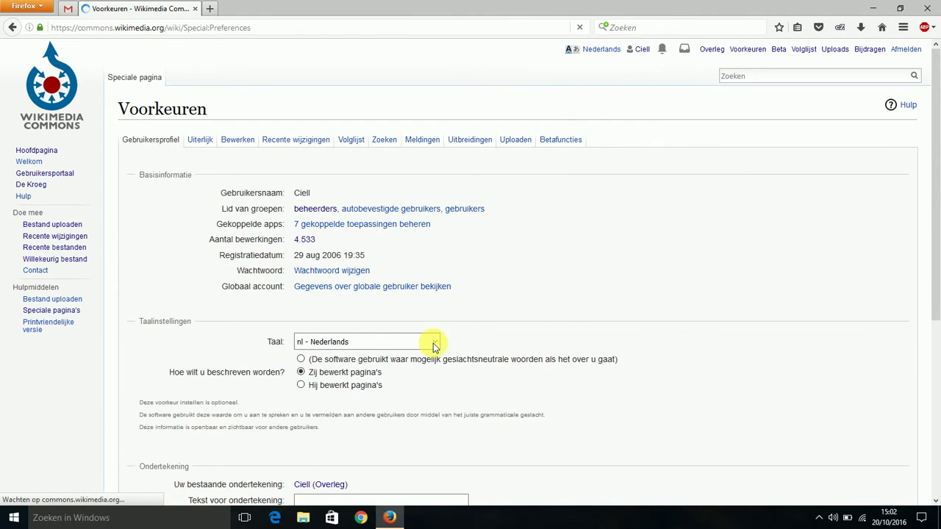
{"action": "left_click", "coordinate": [436, 341]}
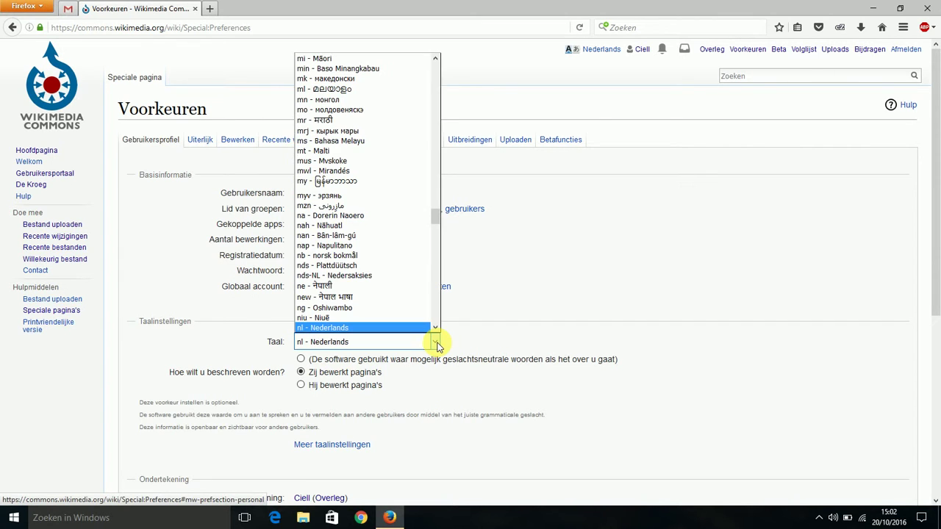
{"action": "left_click", "coordinate": [436, 344]}
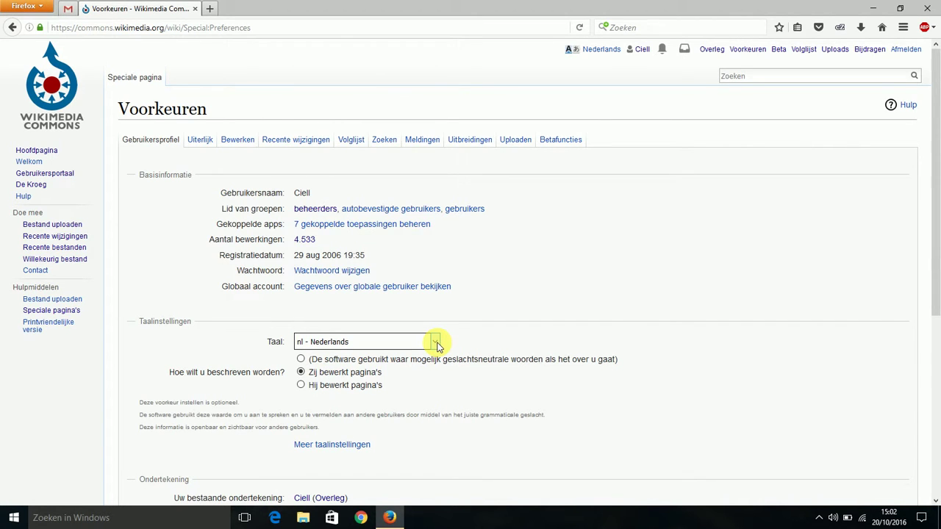
Open the Upload Wizard from the Commons upload page and upload the photo DSC_0092 from the Uploads naar Commons folder.
{"action": "left_click", "coordinate": [61, 230]}
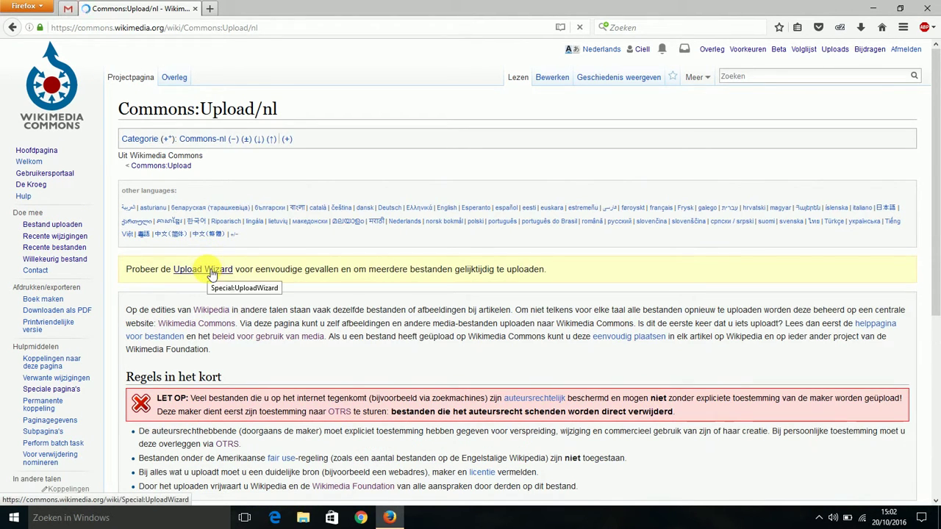
{"action": "left_click", "coordinate": [212, 271]}
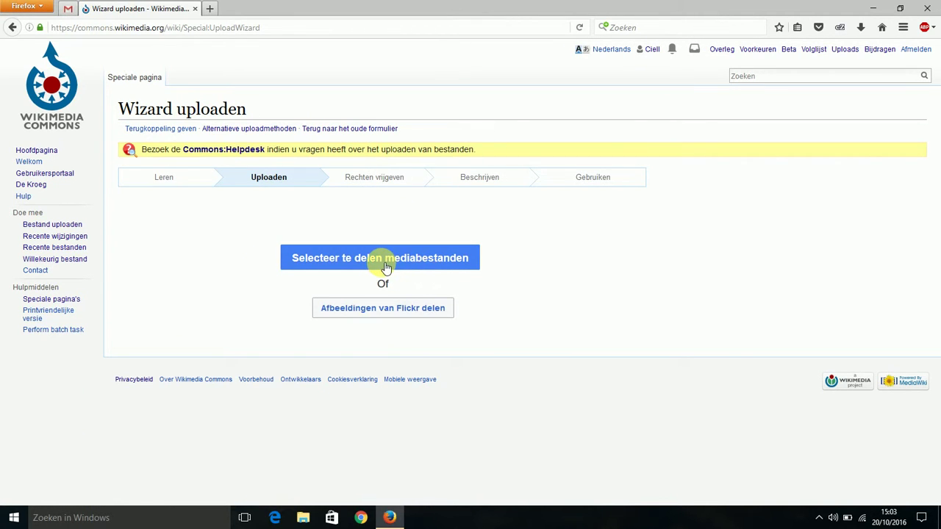
{"action": "left_click", "coordinate": [381, 262]}
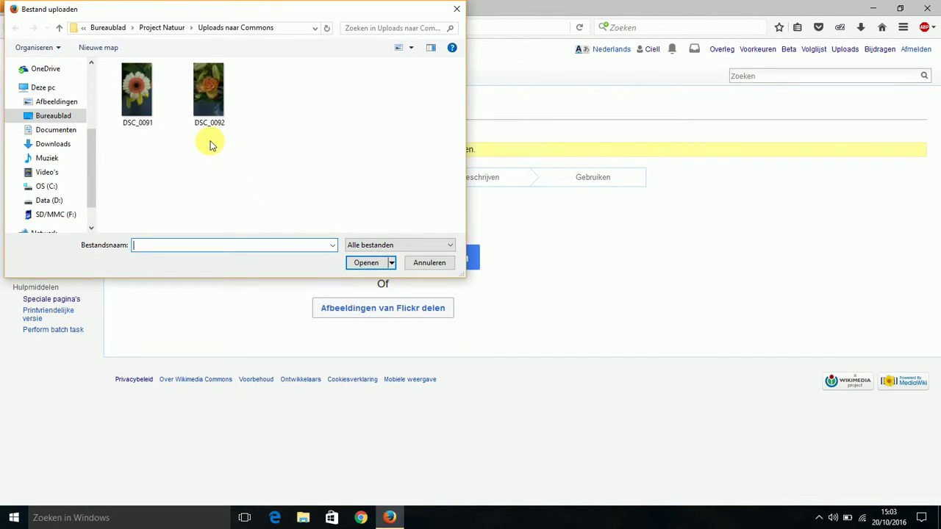
{"action": "double_click", "coordinate": [203, 114]}
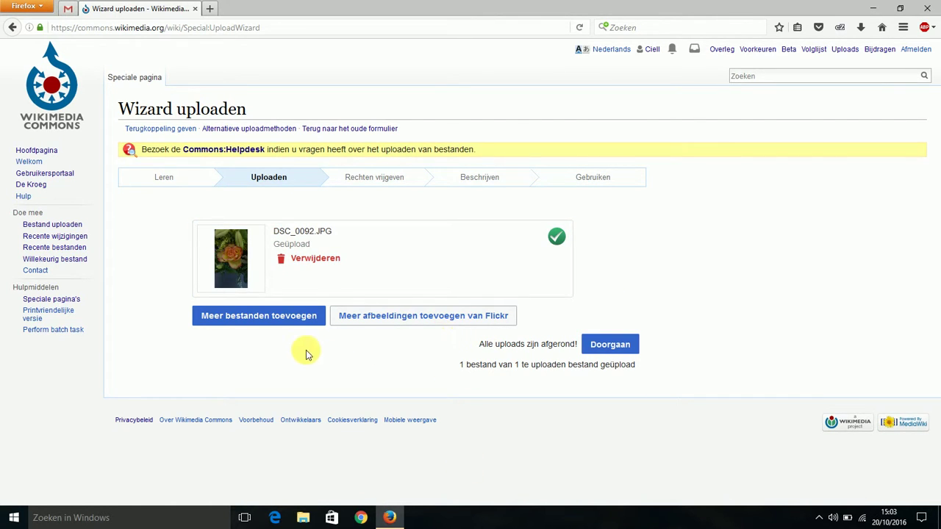
Add the photo DSC_0091 from the same folder to the upload.
{"action": "left_click", "coordinate": [278, 326]}
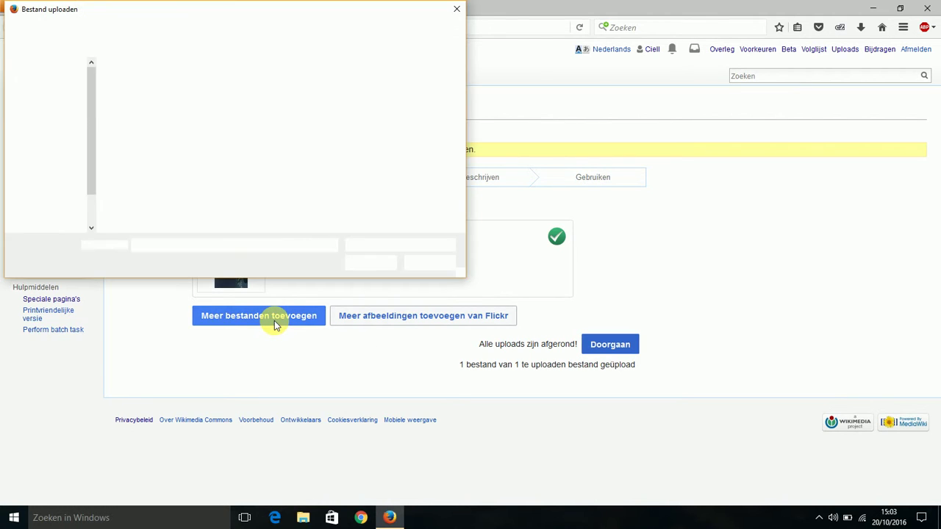
{"action": "left_click", "coordinate": [135, 102]}
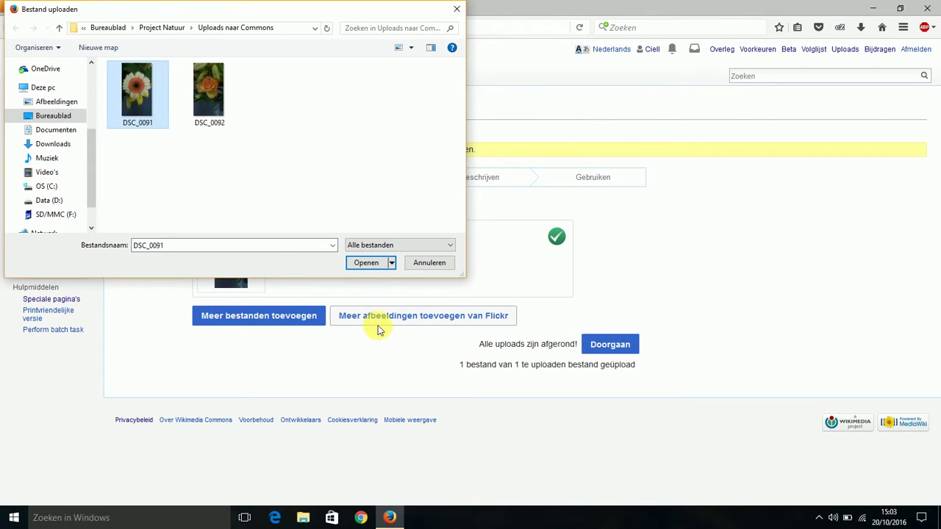
{"action": "left_click", "coordinate": [366, 262]}
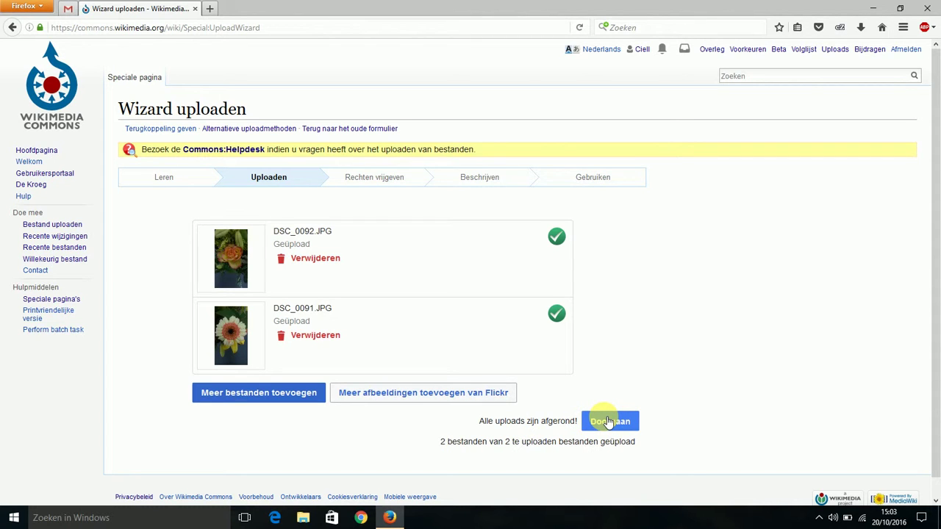
Continue to the rights stage, declare both files as own work under the default licence, and proceed to the descriptions.
{"action": "left_click", "coordinate": [607, 422]}
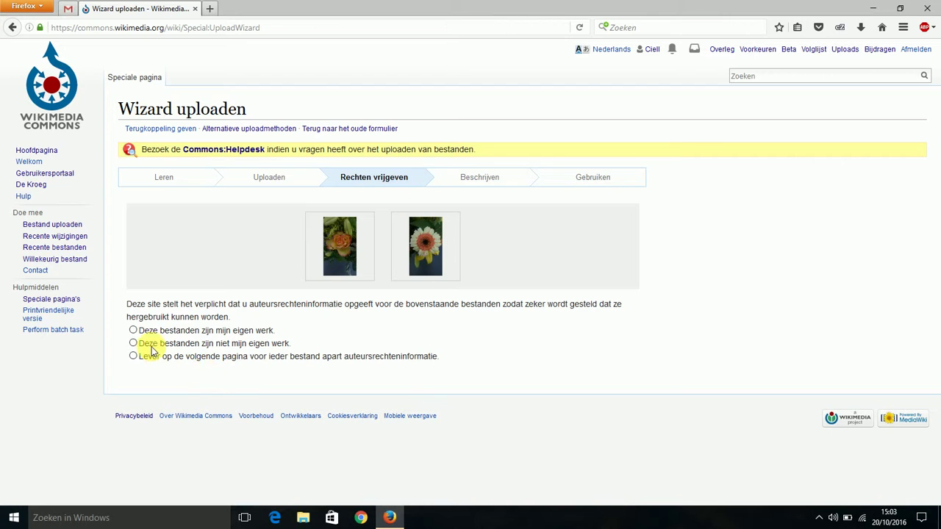
{"action": "left_click", "coordinate": [133, 332]}
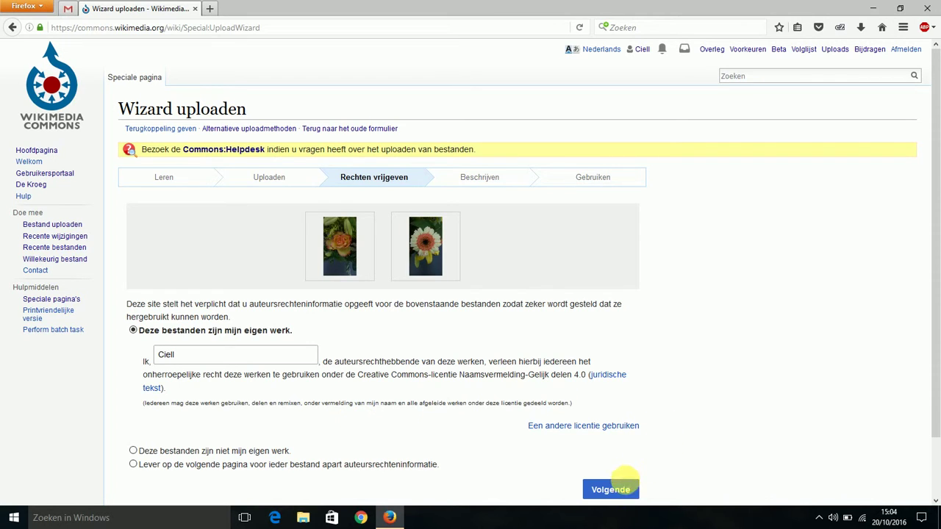
{"action": "left_click", "coordinate": [619, 491]}
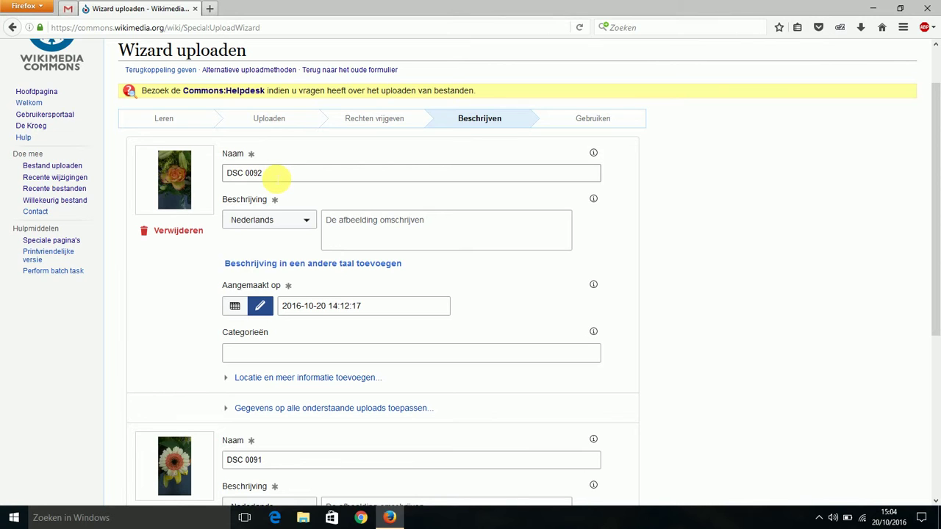
Replace the rose photo's name DSC 0092 with "Roos van" followed by the uploader's username.
{"action": "left_click_drag", "start_coordinate": [274, 175], "coordinate": [225, 173]}
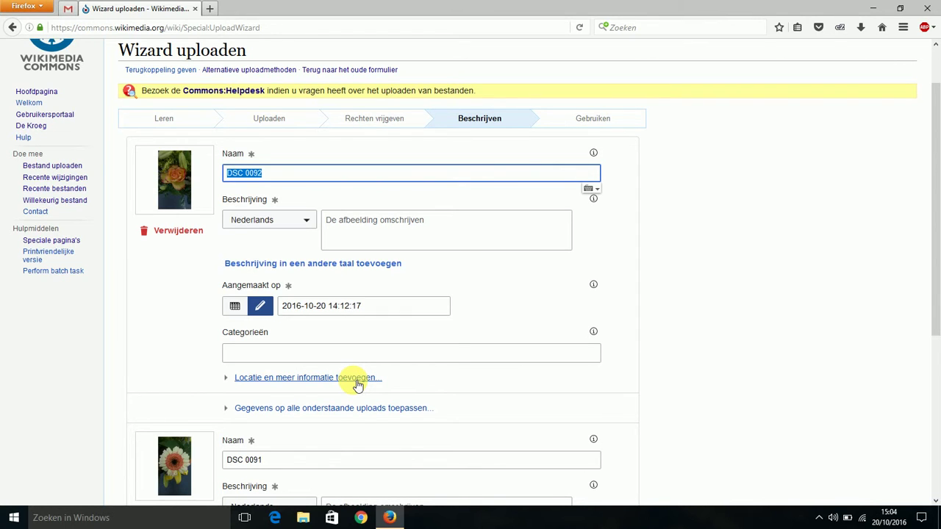
{"action": "type", "text": "Roosd"}
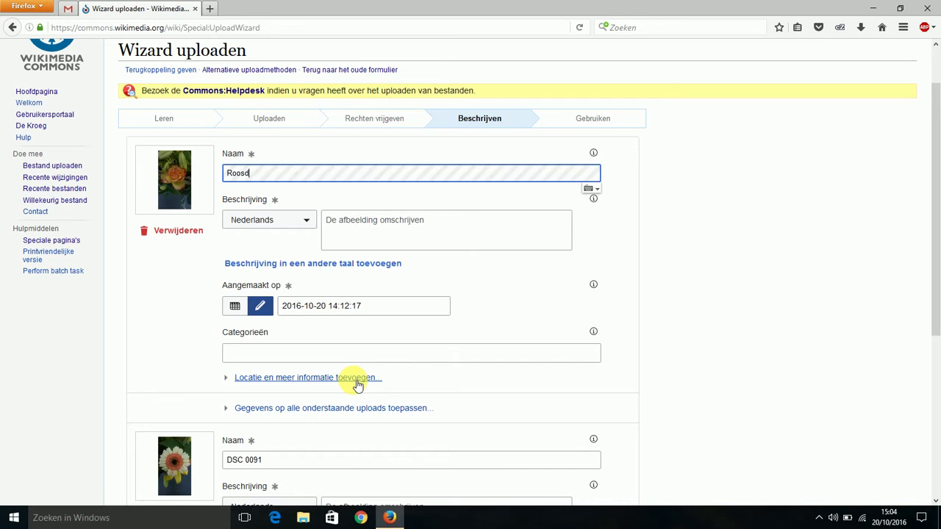
{"action": "key", "text": "BackSpace"}
{"action": "type", "text": "uit"}
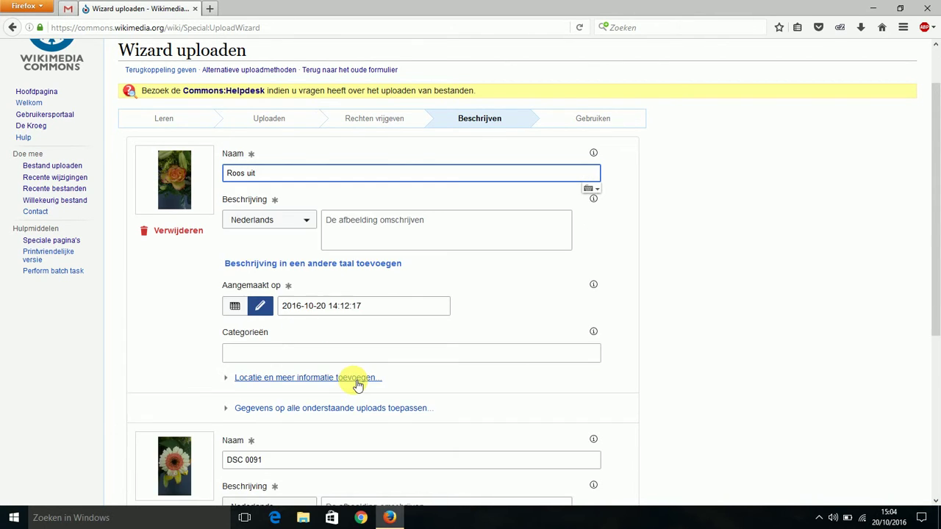
{"action": "key", "text": "BackSpace"}
{"action": "key", "text": "BackSpace"}
{"action": "key", "text": "BackSpace"}
{"action": "key", "text": "BackSpace"}
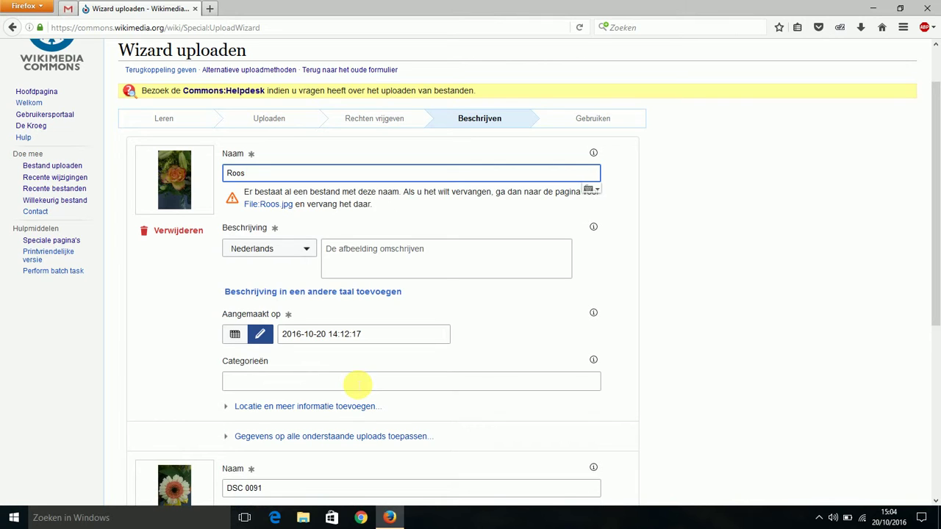
{"action": "type", "text": "van"}
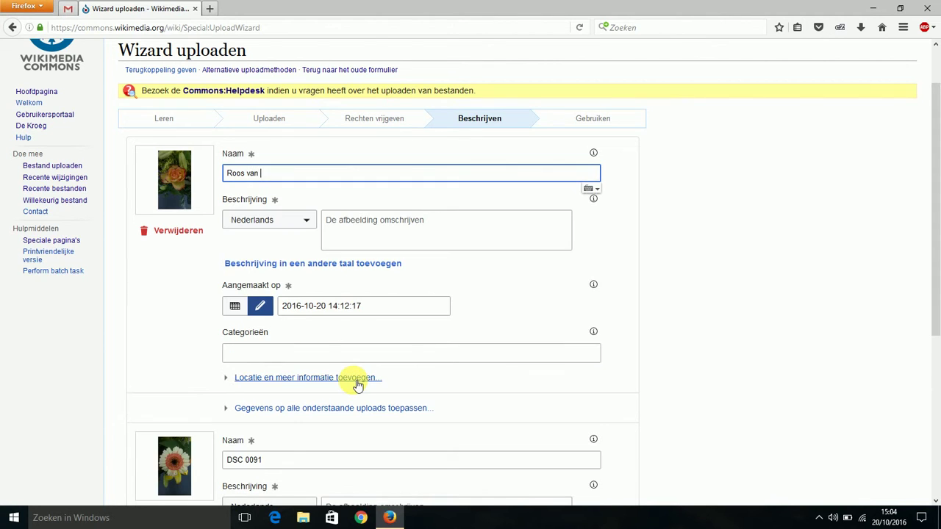
{"action": "type", "text": " Ciell"}
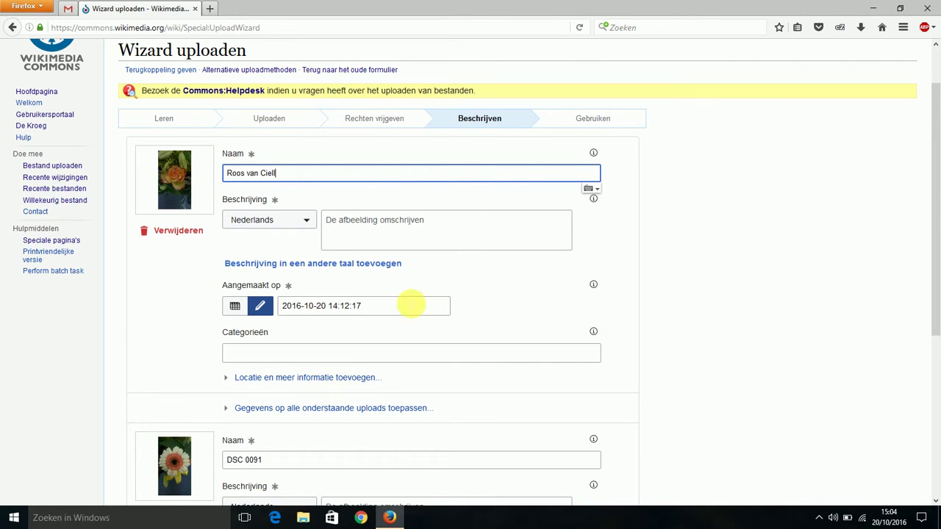
Enter the Dutch description "Roos uit mijn boeket" for the rose photo.
{"action": "left_click", "coordinate": [454, 228]}
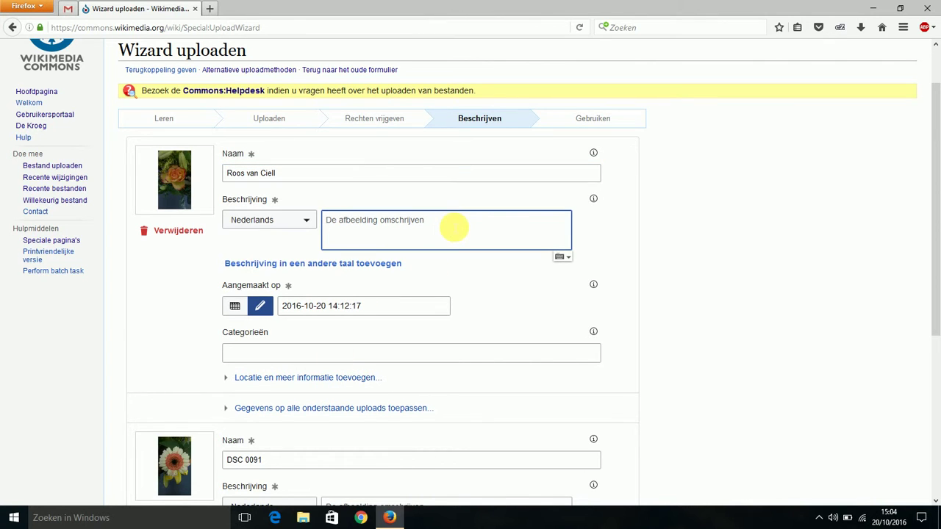
{"action": "type", "text": "Rood"}
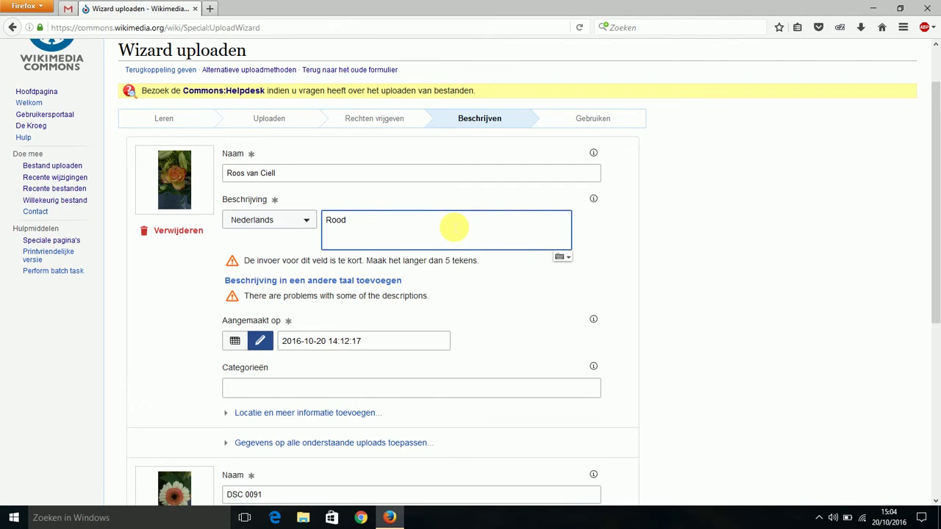
{"action": "type", "text": "d"}
{"action": "key", "text": "BackSpace"}
{"action": "type", "text": "s uit mijn bo"}
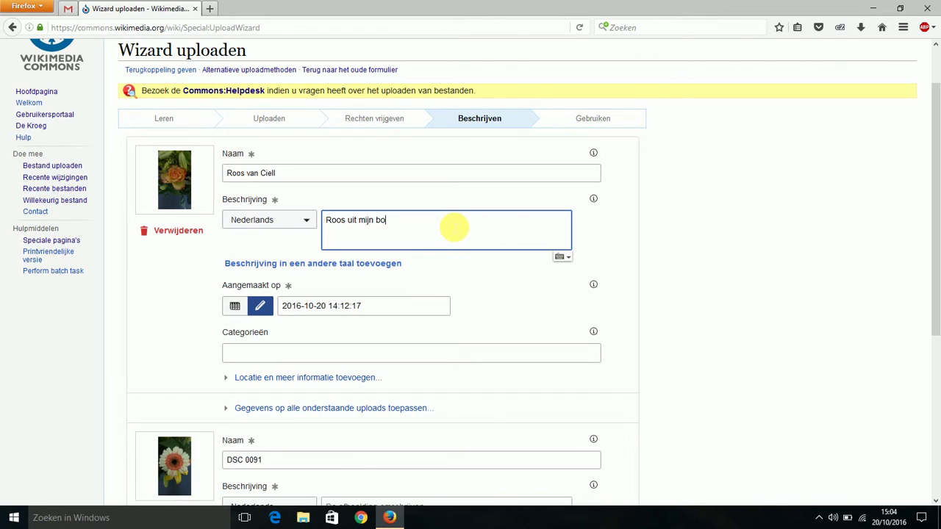
{"action": "type", "text": "eket"}
Assign the existing category Roses to the rose photo.
{"action": "left_click", "coordinate": [412, 359]}
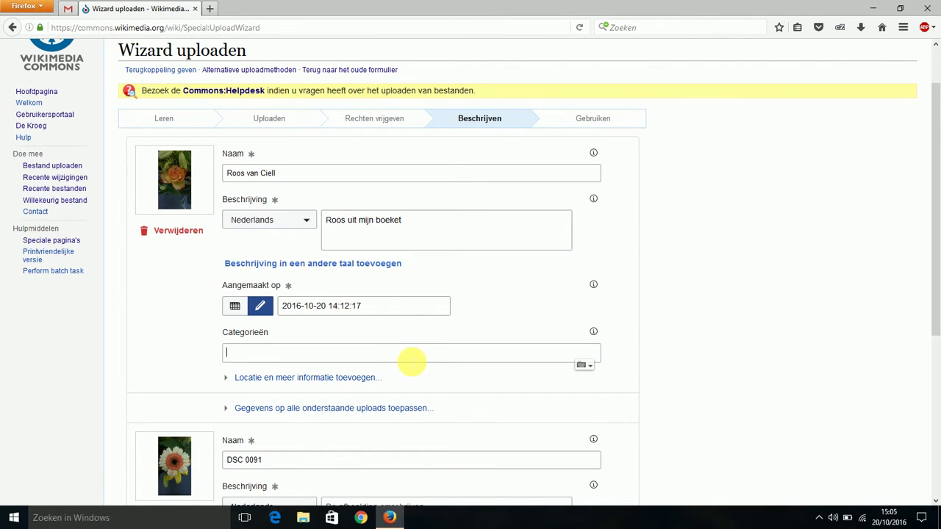
{"action": "type", "text": "roses"}
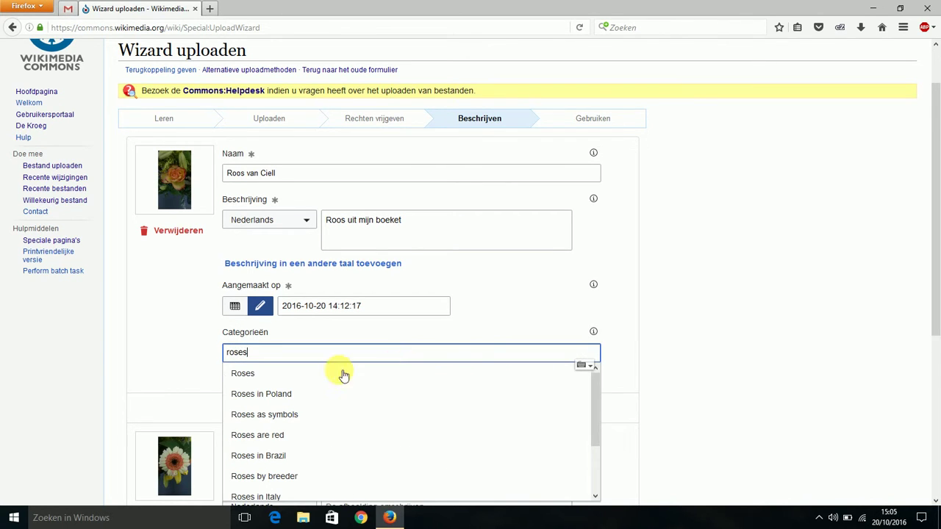
{"action": "left_click", "coordinate": [242, 374]}
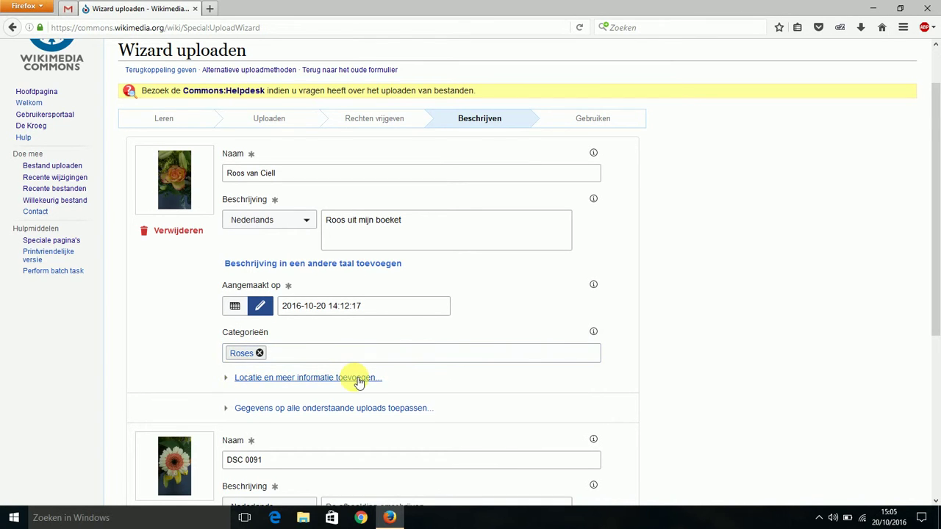
Replace the second photo's name DSC 0091 with "Gerbera van" followed by the uploader's username.
{"action": "scroll", "coordinate": [358, 383], "scroll_direction": "down", "scroll_amount": 5}
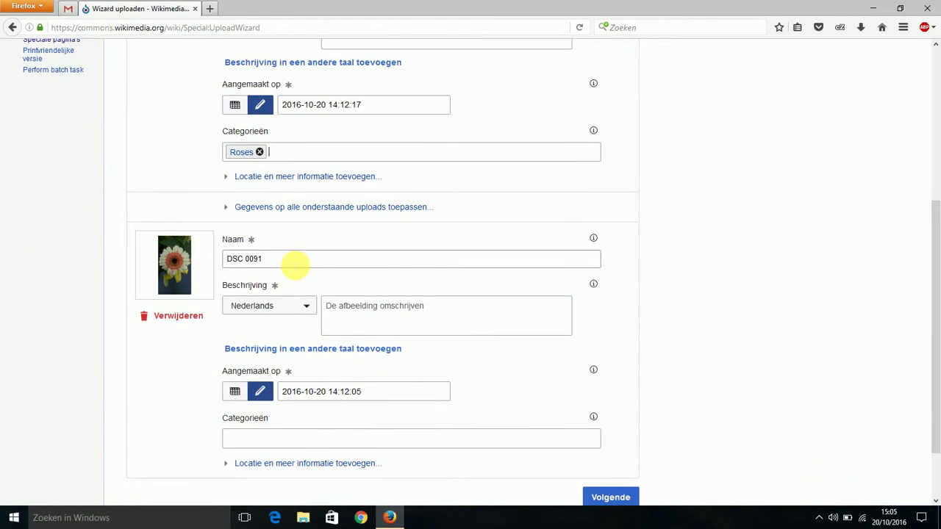
{"action": "triple_click", "coordinate": [242, 259]}
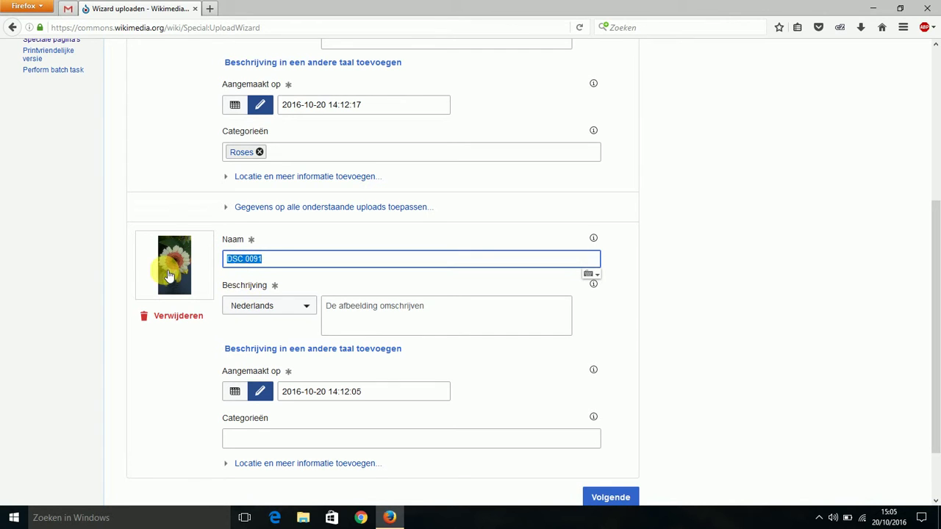
{"action": "type", "text": "Gere"}
{"action": "type", "text": "be"}
{"action": "type", "text": "r"}
{"action": "type", "text": "a"}
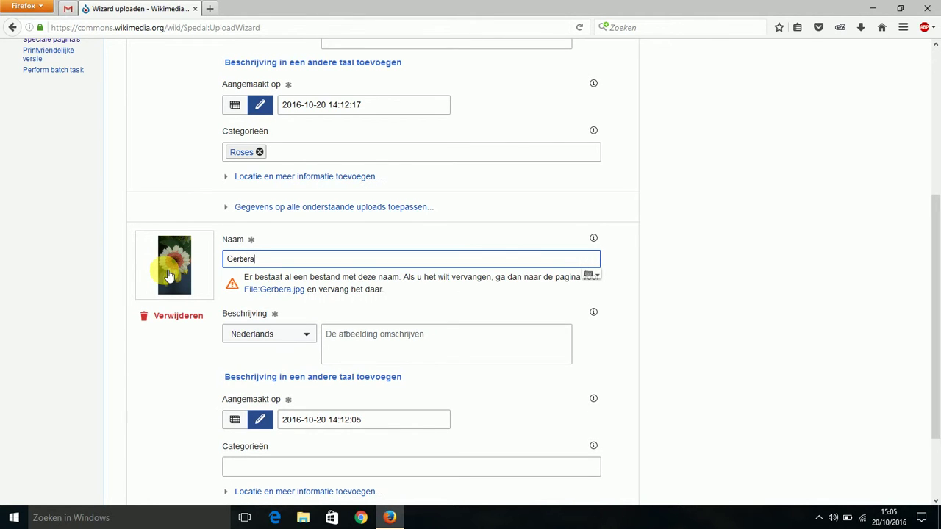
{"action": "type", "text": " van Ciel"}
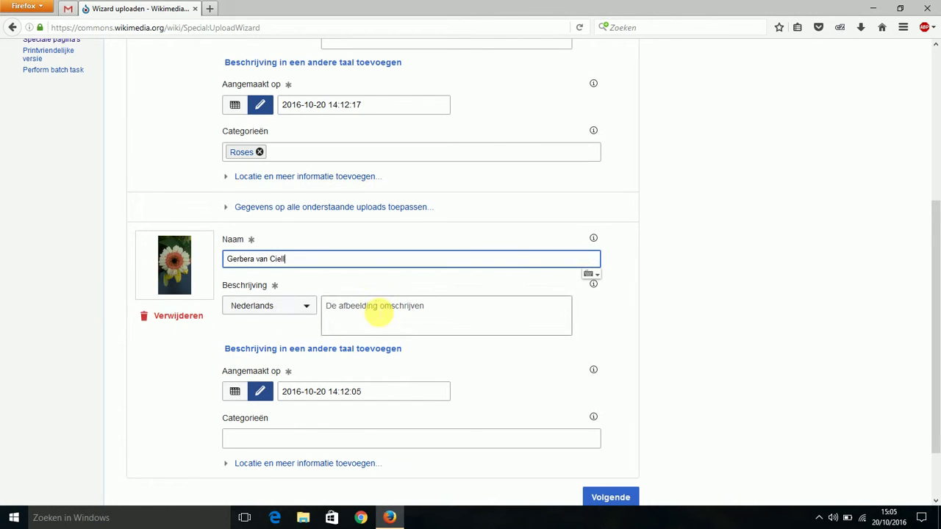
Enter the Dutch description "Gerbera uit mijn boeket" for the second photo.
{"action": "left_click", "coordinate": [377, 312]}
{"action": "type", "text": "Ge"}
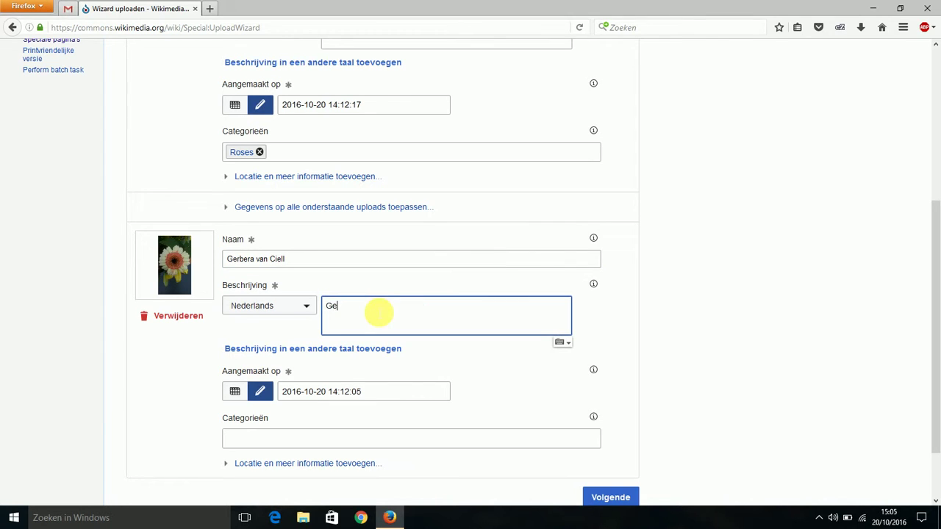
{"action": "type", "text": "rbera uit mijn"}
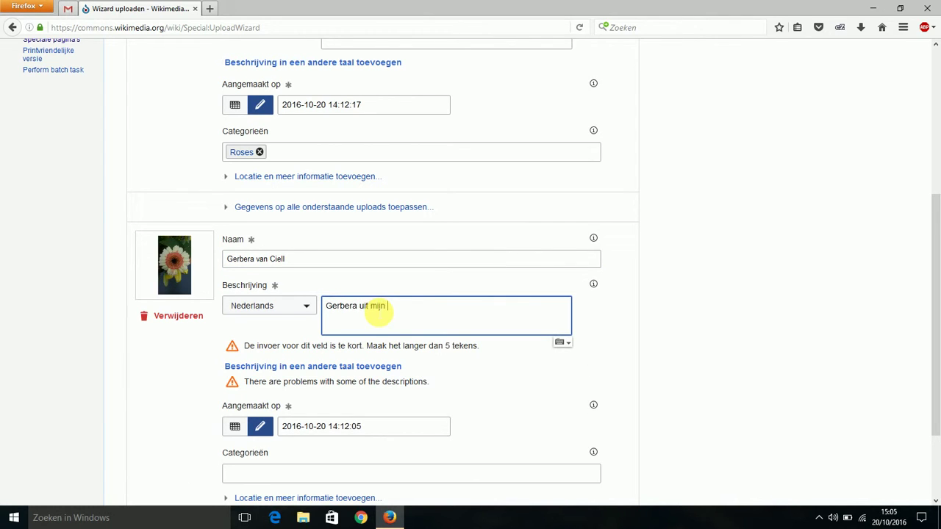
{"action": "type", "text": " boeket"}
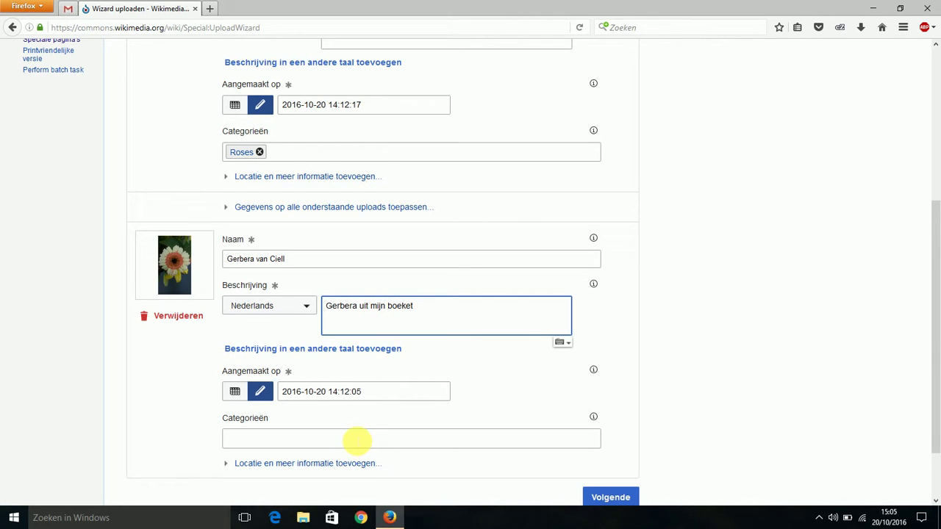
Assign the existing category Gerbera to the second photo.
{"action": "left_click", "coordinate": [355, 439]}
{"action": "type", "text": "G"}
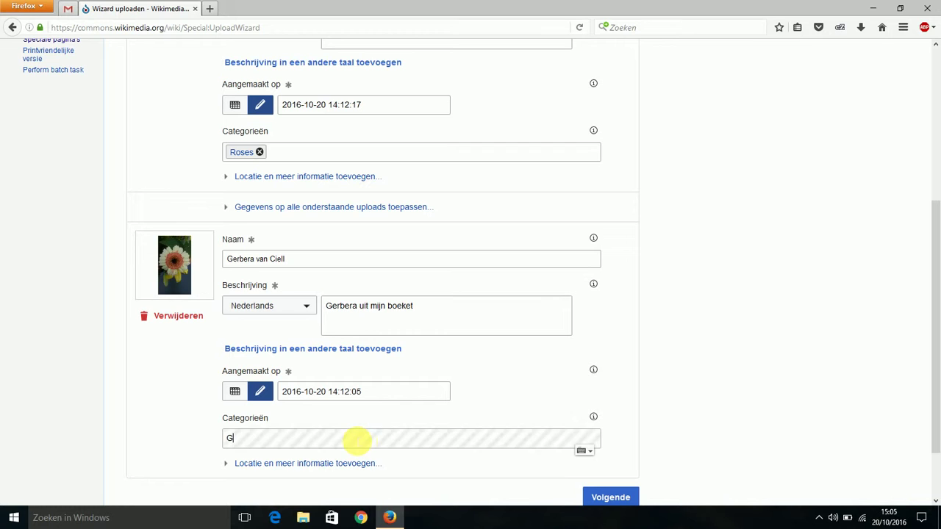
{"action": "type", "text": "erbera"}
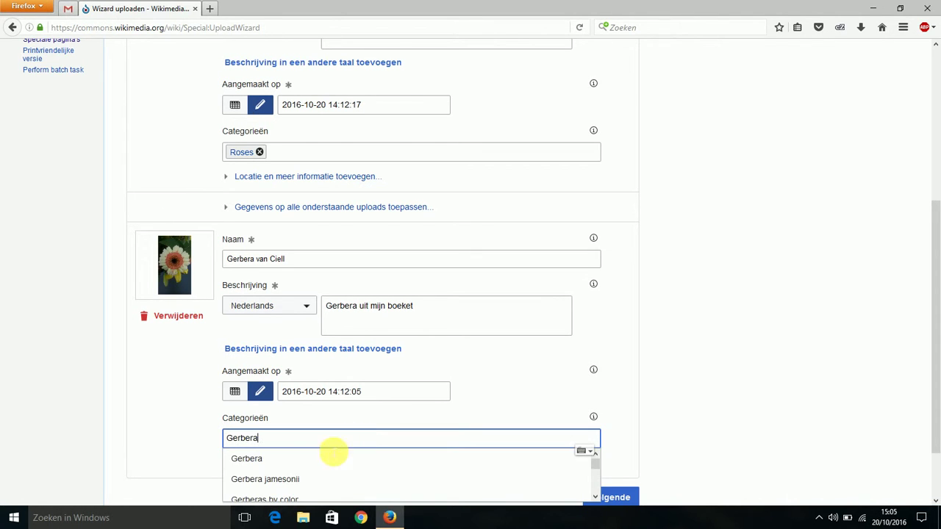
{"action": "left_click", "coordinate": [259, 459]}
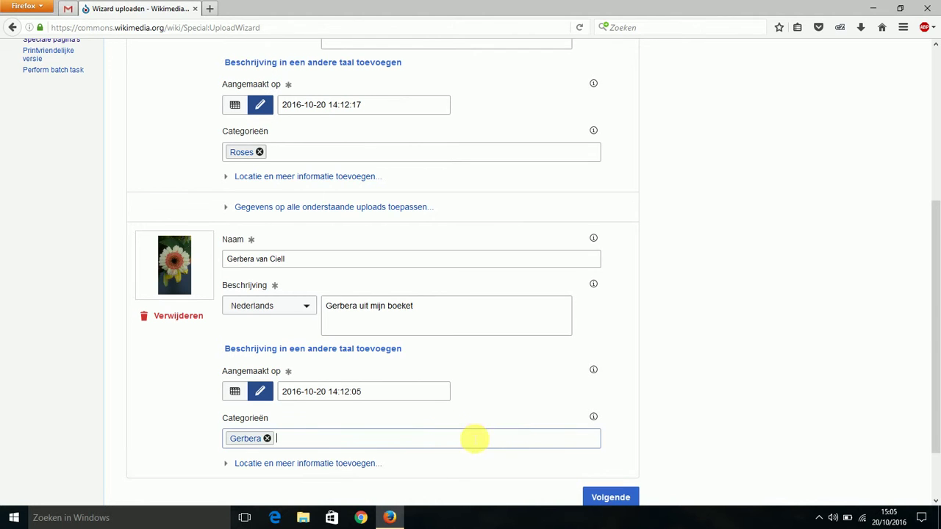
Submit the completed details of both flower photos to finish the upload.
{"action": "scroll", "coordinate": [580, 392], "scroll_direction": "down", "scroll_amount": 1}
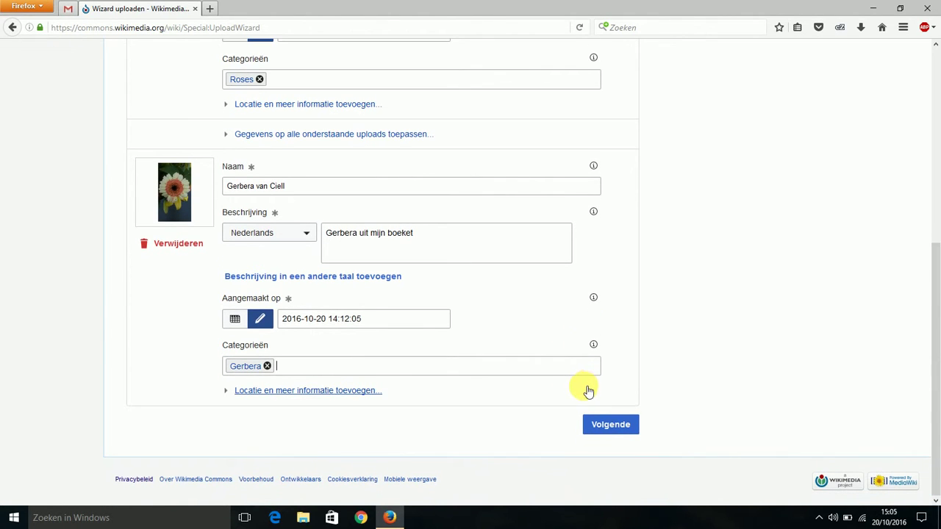
{"action": "left_click", "coordinate": [623, 425]}
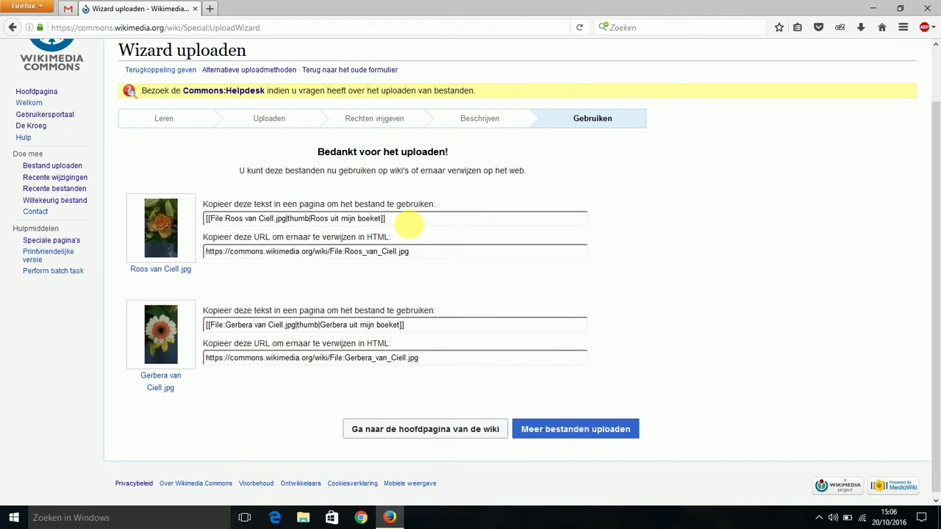
Highlight the rose photo's wiki embed text and its URL for linking in HTML.
{"action": "left_click_drag", "start_coordinate": [399, 225], "coordinate": [199, 222]}
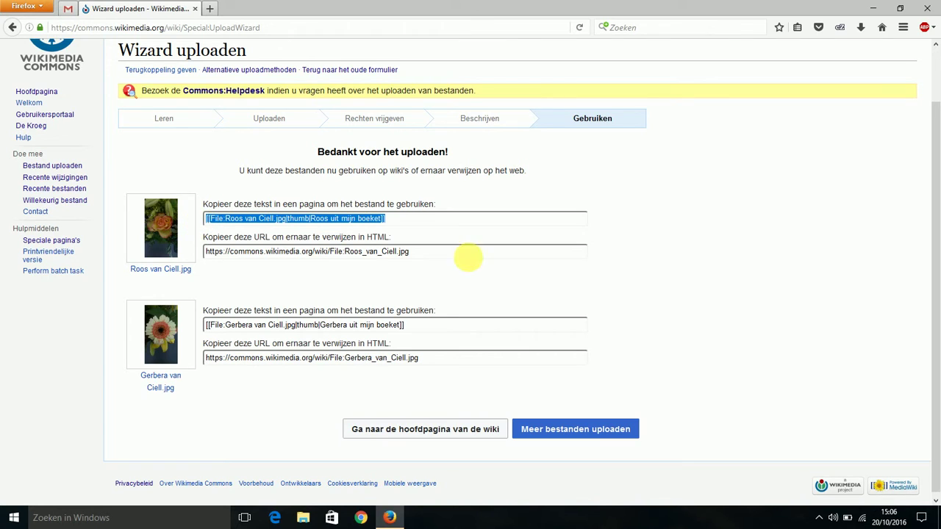
{"action": "left_click_drag", "start_coordinate": [442, 255], "coordinate": [206, 263]}
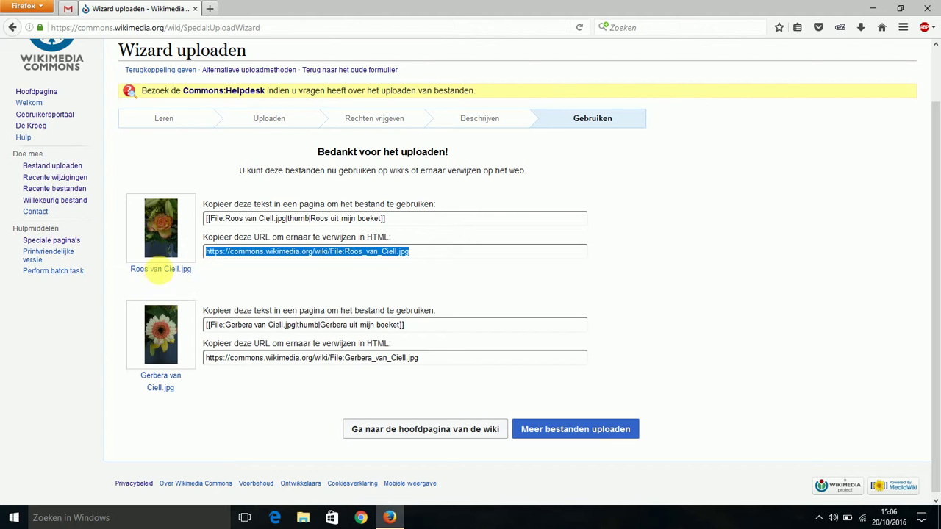
Open the rose photo's file page and review its image, description, licence, file history and categories.
{"action": "left_click", "coordinate": [166, 271]}
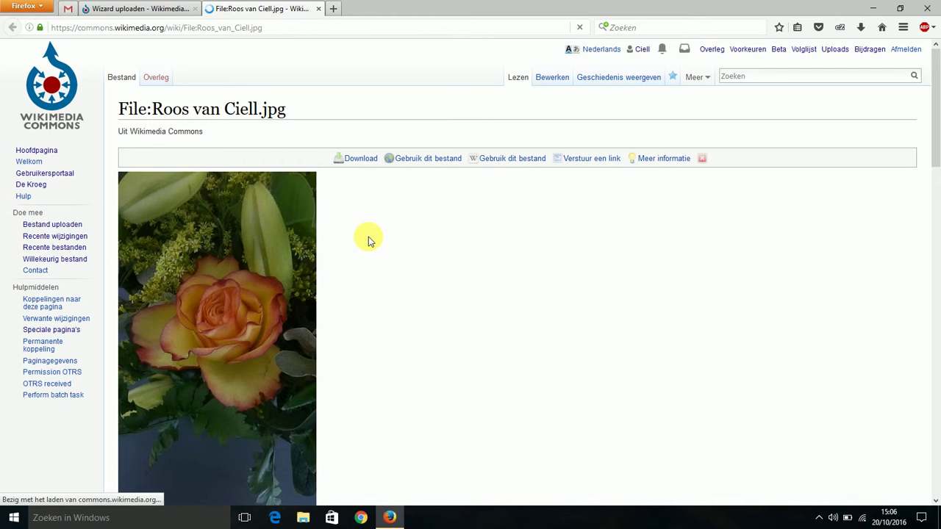
{"action": "scroll", "coordinate": [368, 237], "scroll_direction": "down", "scroll_amount": 5}
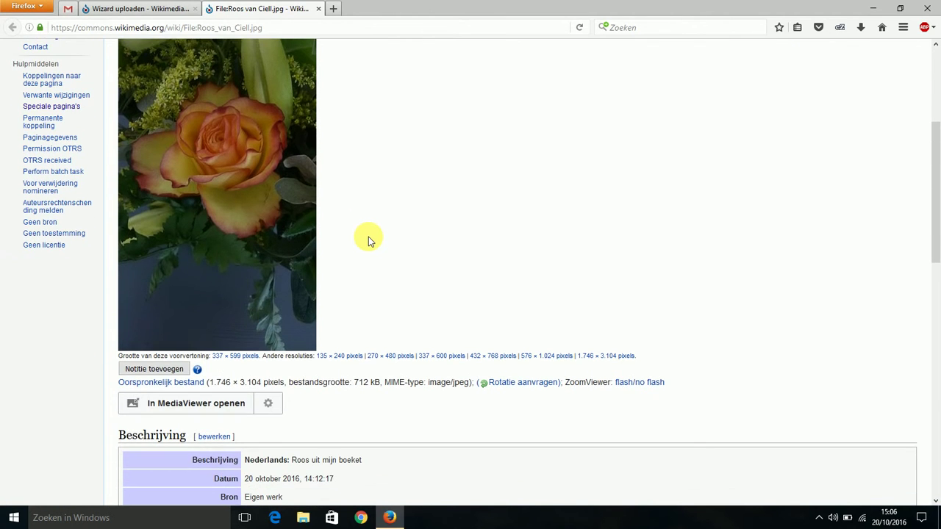
{"action": "scroll", "coordinate": [368, 236], "scroll_direction": "down", "scroll_amount": 5}
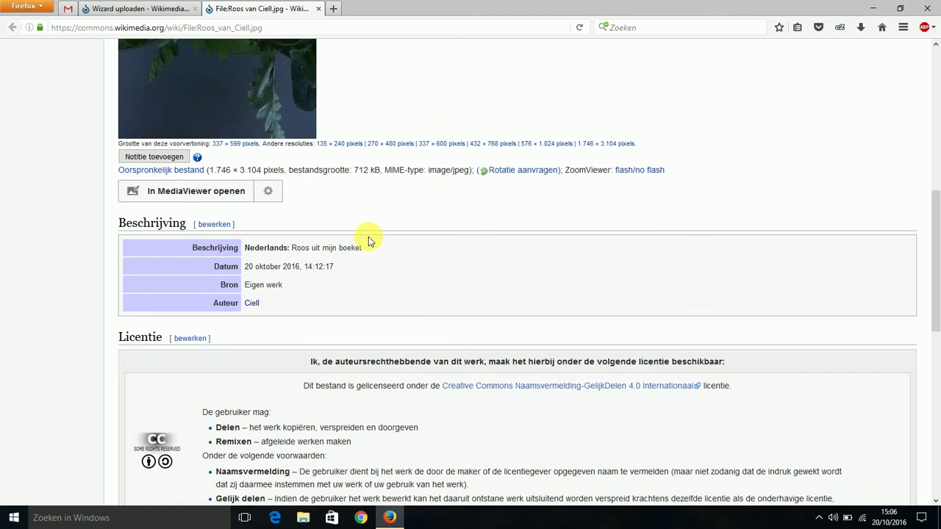
{"action": "scroll", "coordinate": [368, 237], "scroll_direction": "down", "scroll_amount": 2}
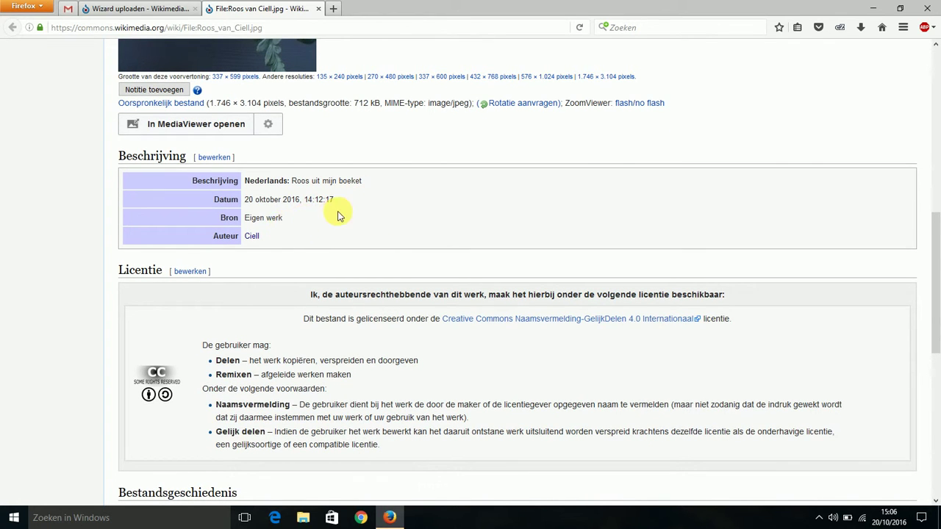
{"action": "scroll", "coordinate": [366, 233], "scroll_direction": "down", "scroll_amount": 5}
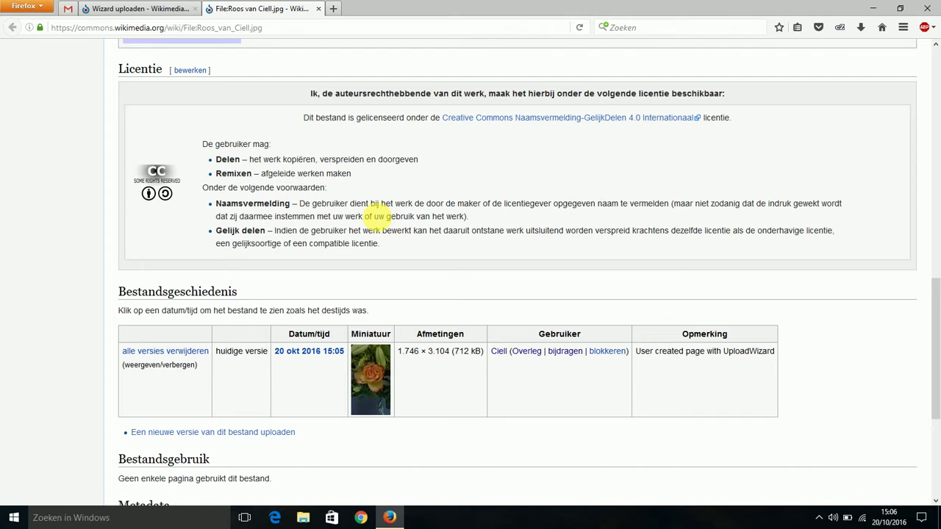
{"action": "scroll", "coordinate": [375, 215], "scroll_direction": "up", "scroll_amount": 10}
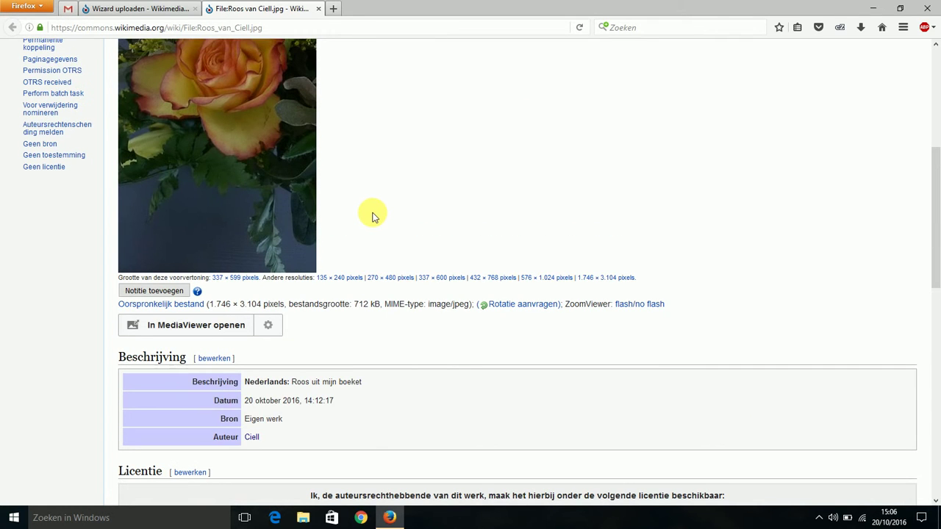
{"action": "scroll", "coordinate": [386, 220], "scroll_direction": "up", "scroll_amount": 6}
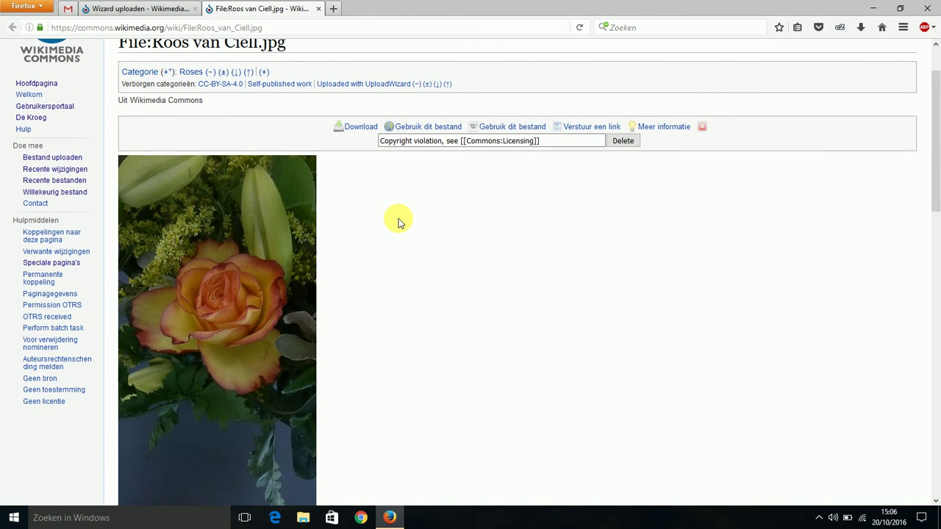